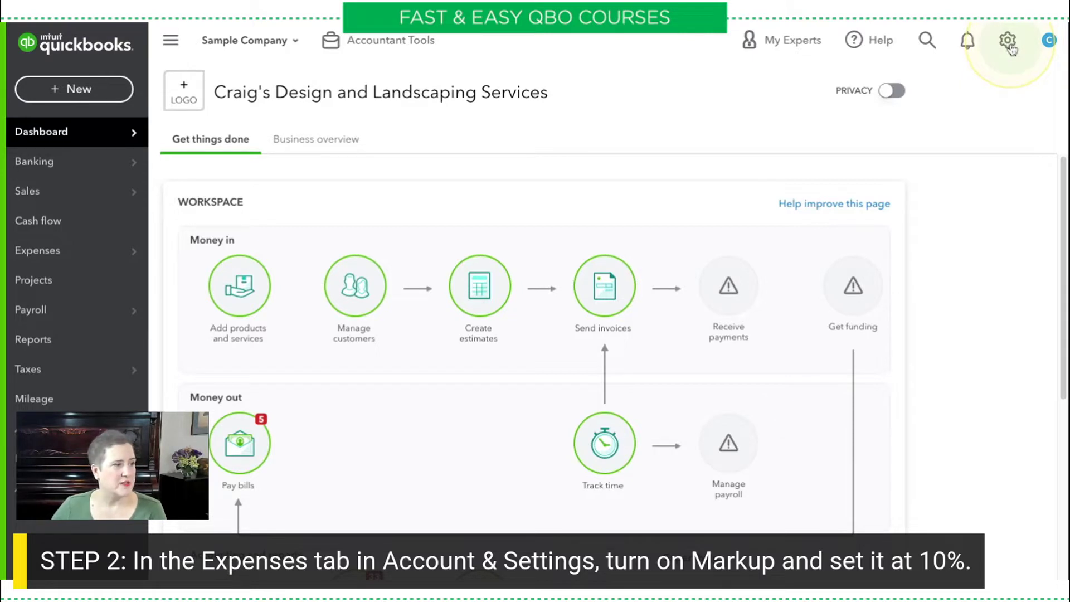
# Go to the Expenses page of Account and Settings and begin editing Bills and expenses.
pyautogui.click(432, 126)
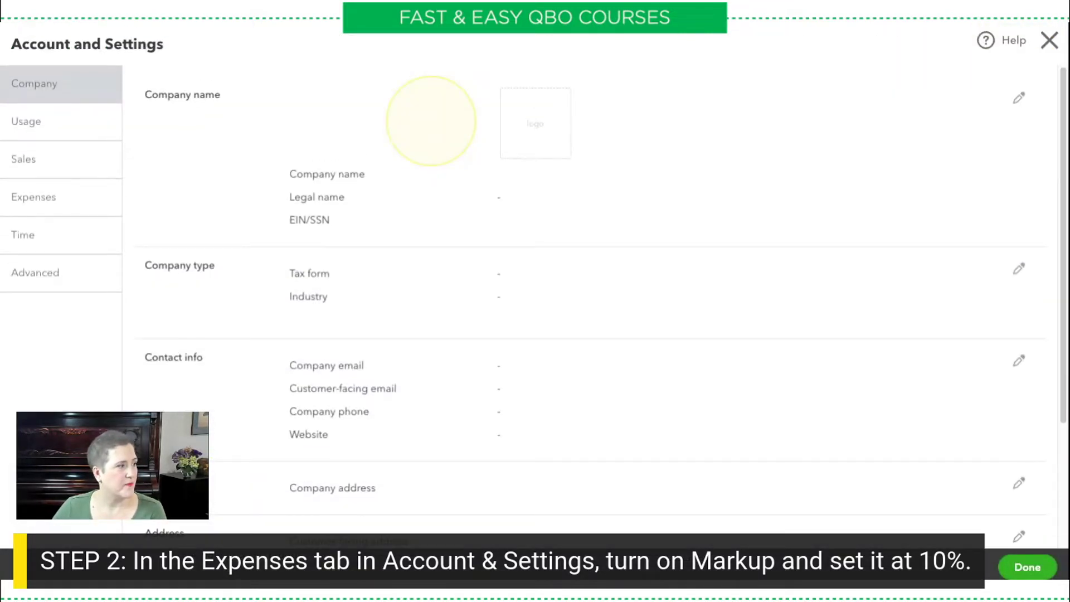
pyautogui.click(32, 209)
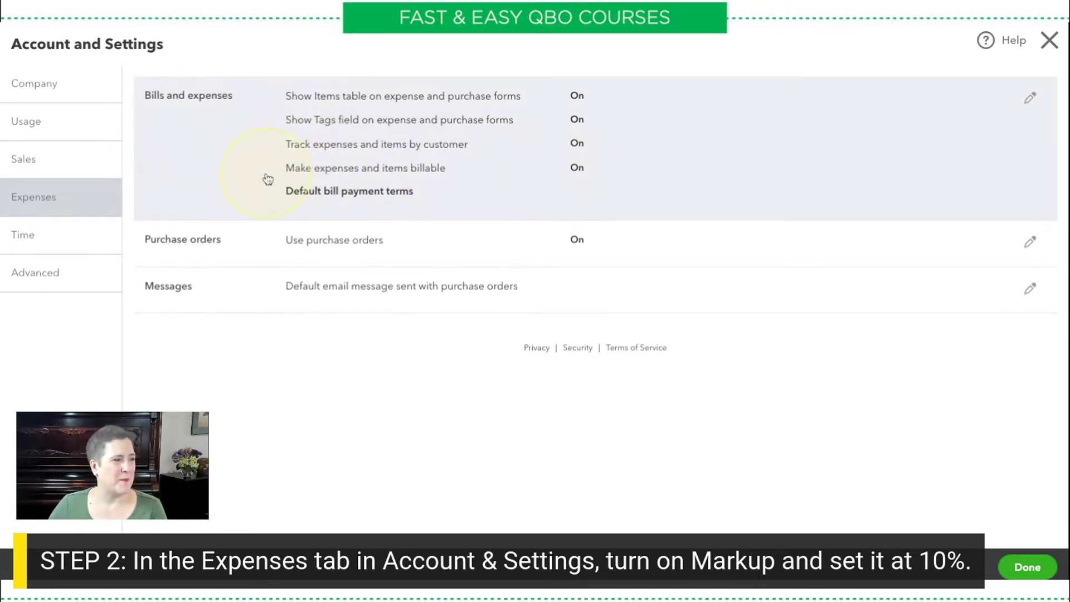
pyautogui.click(574, 173)
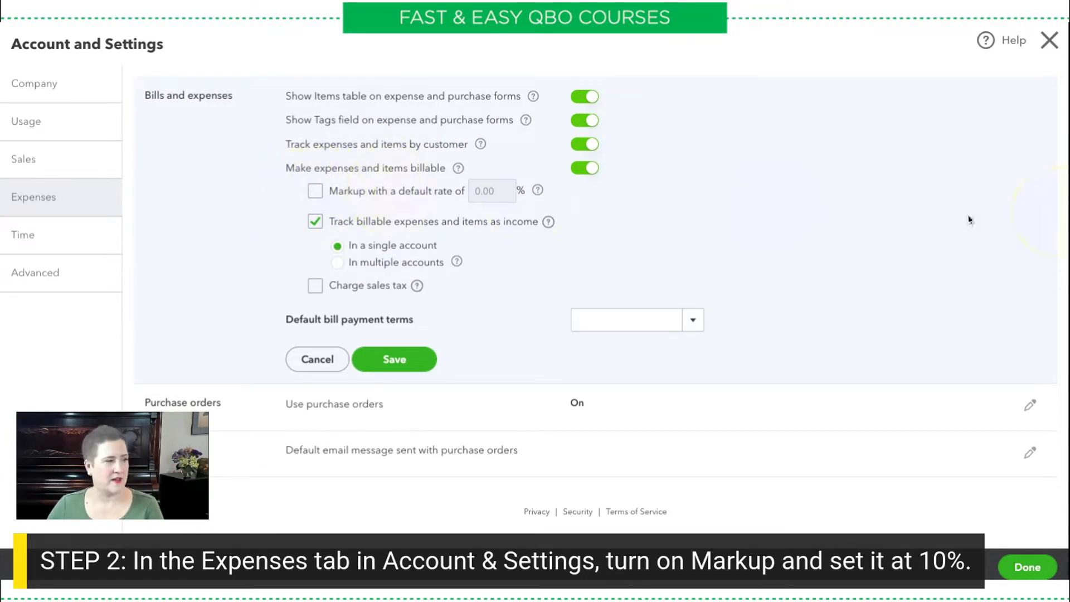
# Enable markup with a 10% default rate and save the Bills and expenses settings.
pyautogui.click(314, 191)
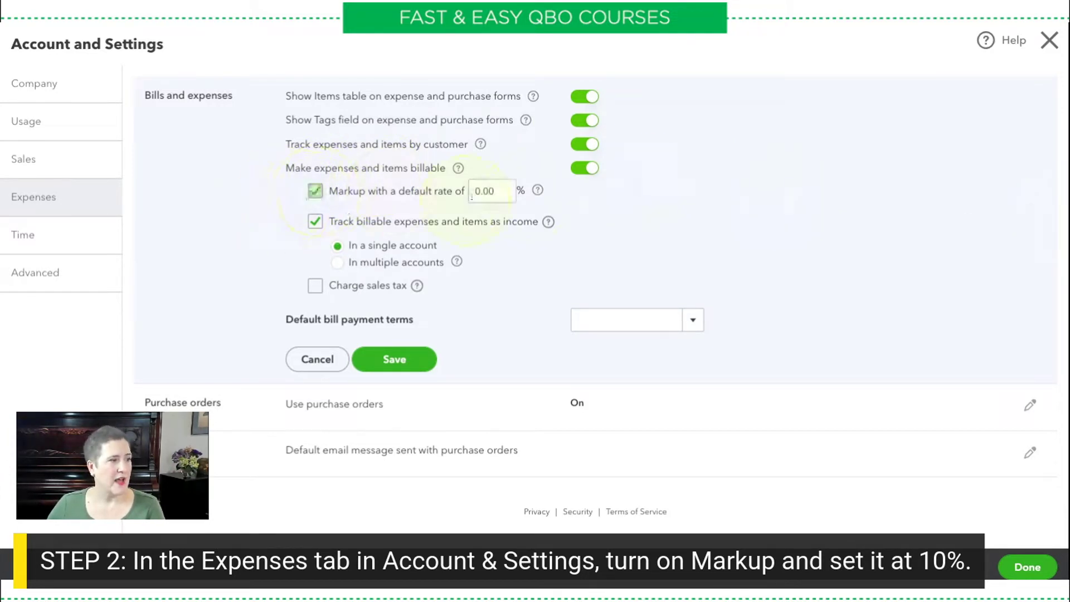
pyautogui.click(502, 193)
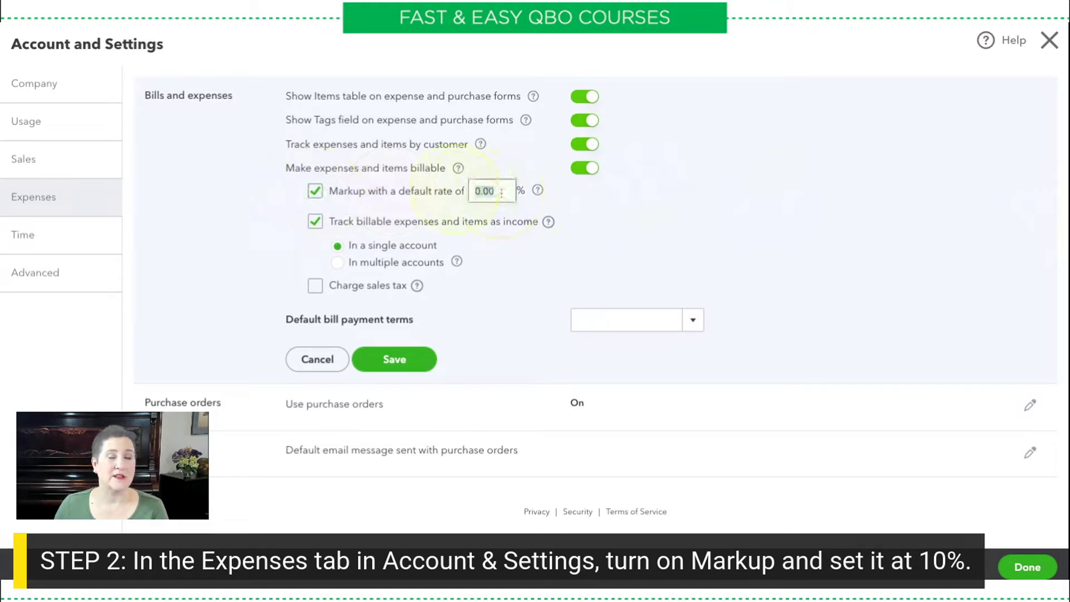
pyautogui.write('10')
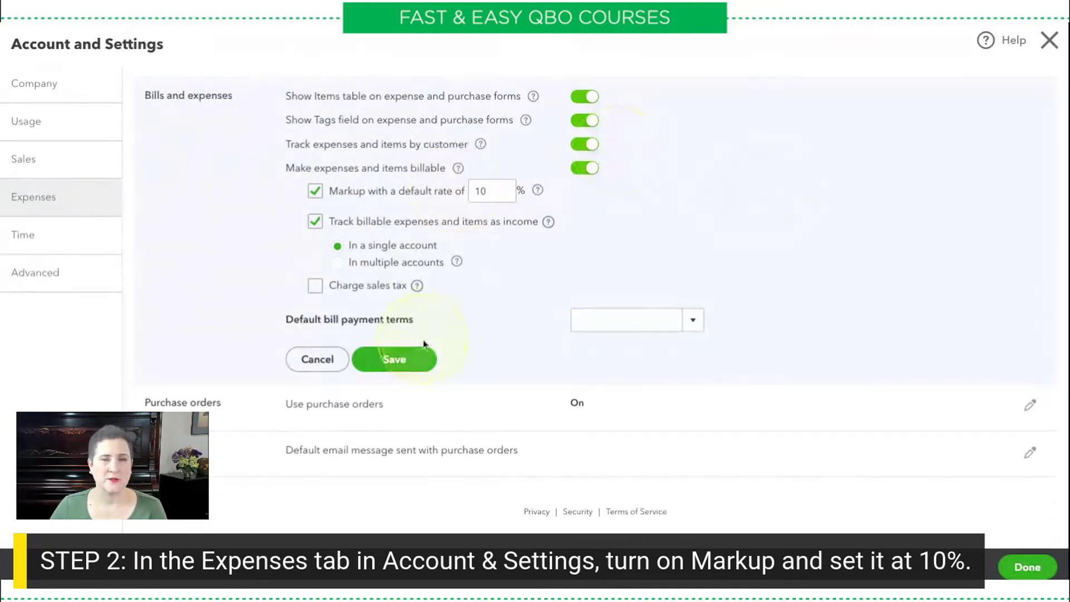
pyautogui.click(406, 362)
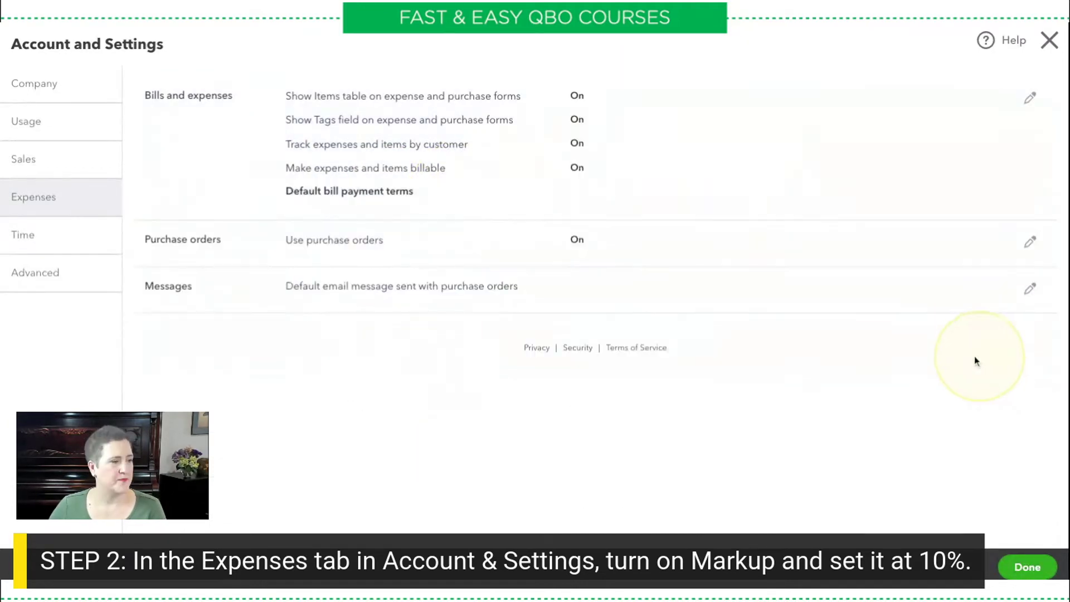
# Close settings and start a new expense with the masonry vendor as payee.
pyautogui.click(1029, 568)
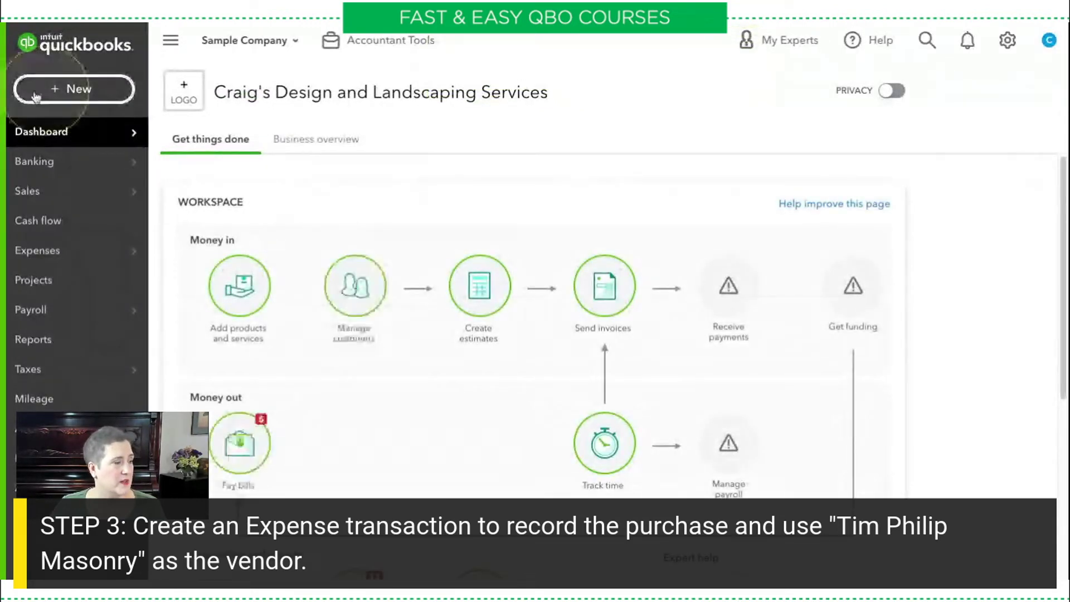
pyautogui.click(74, 89)
pyautogui.click(230, 179)
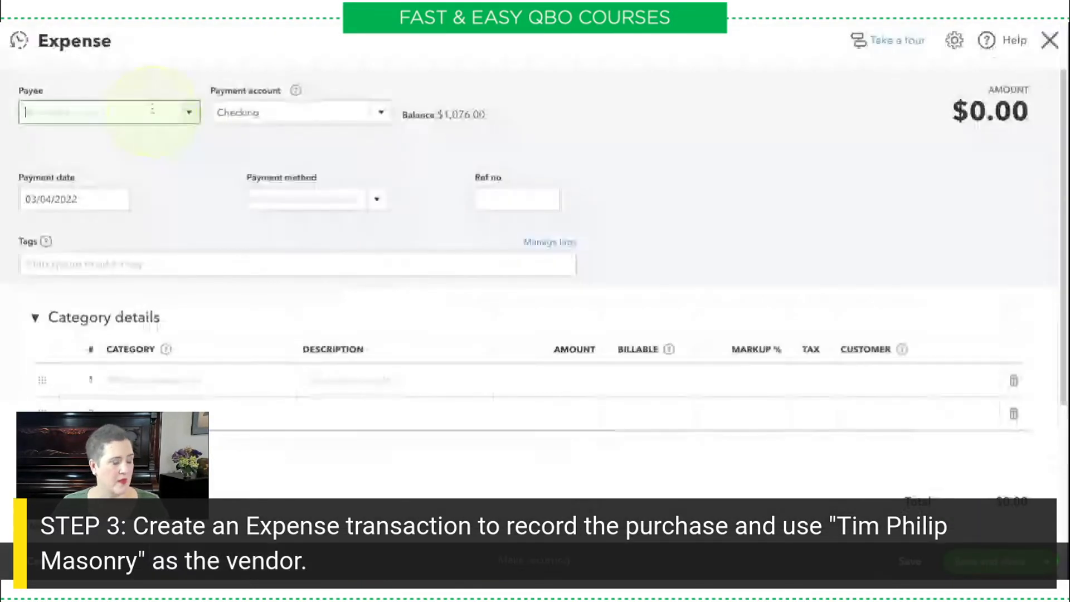
pyautogui.write('Tim Philip Masonry')
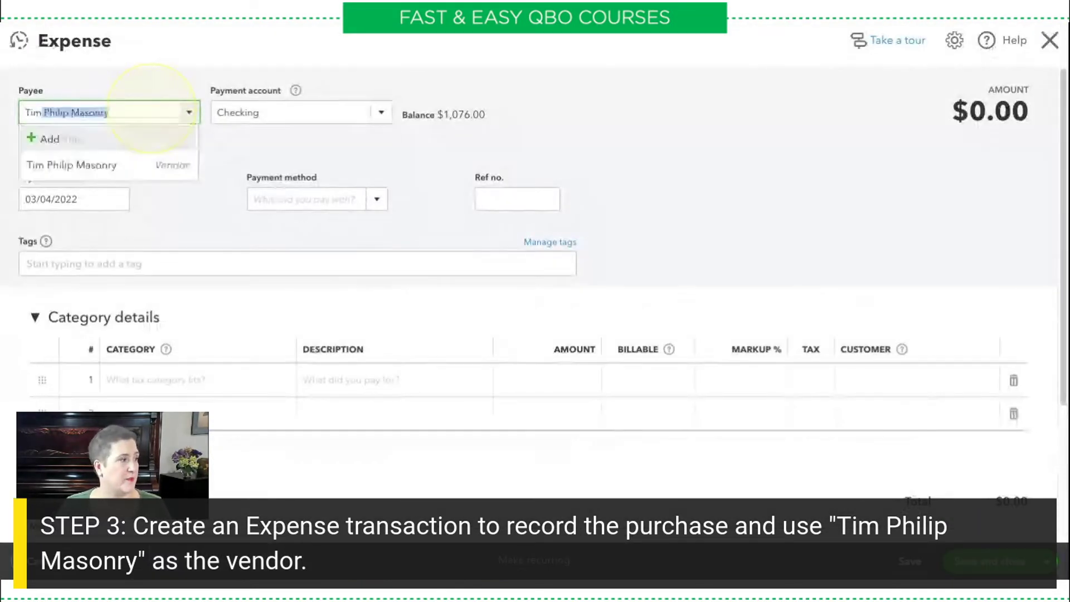
pyautogui.click(119, 166)
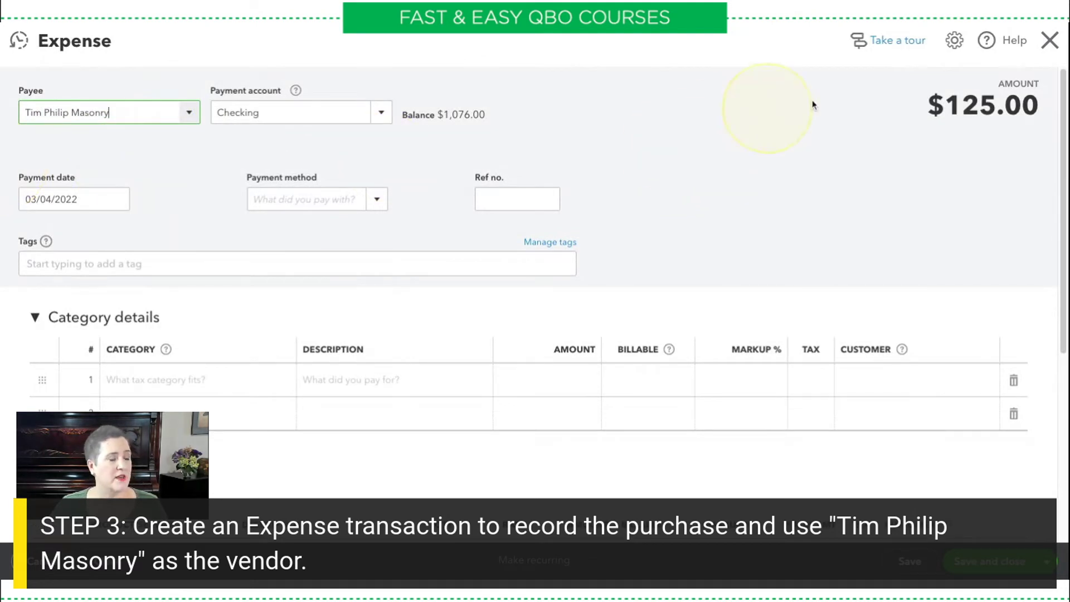
# Mark the Rock Fountain item line billable at 120% markup for 275.00.
pyautogui.scroll(-3, 1046, 117)
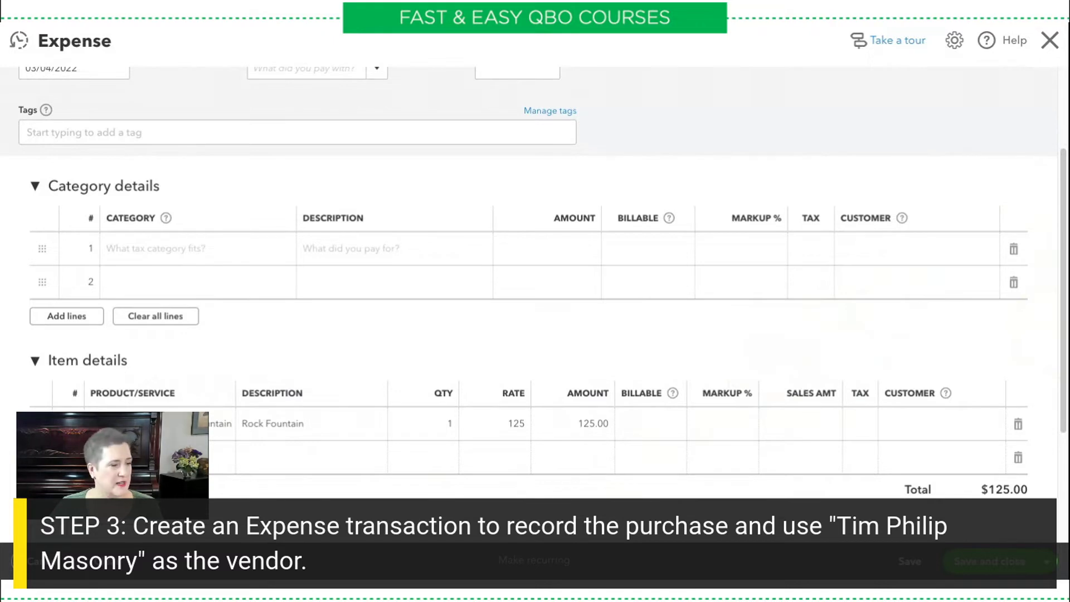
pyautogui.moveTo(1064, 195); pyautogui.dragTo(1063, 183)
pyautogui.scroll(-3, 1063, 183)
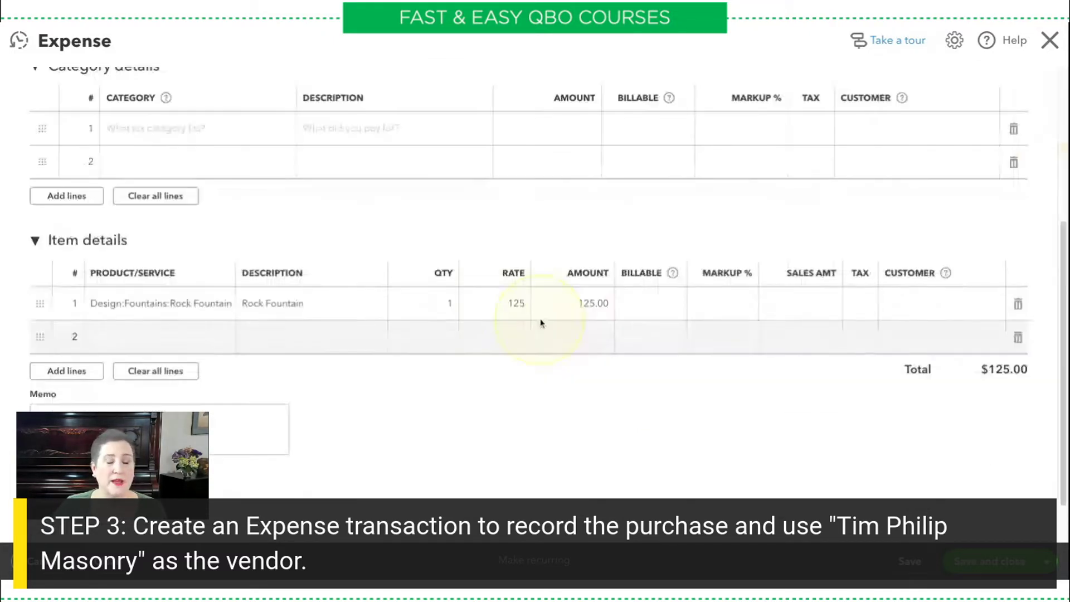
pyautogui.click(651, 310)
pyautogui.click(653, 308)
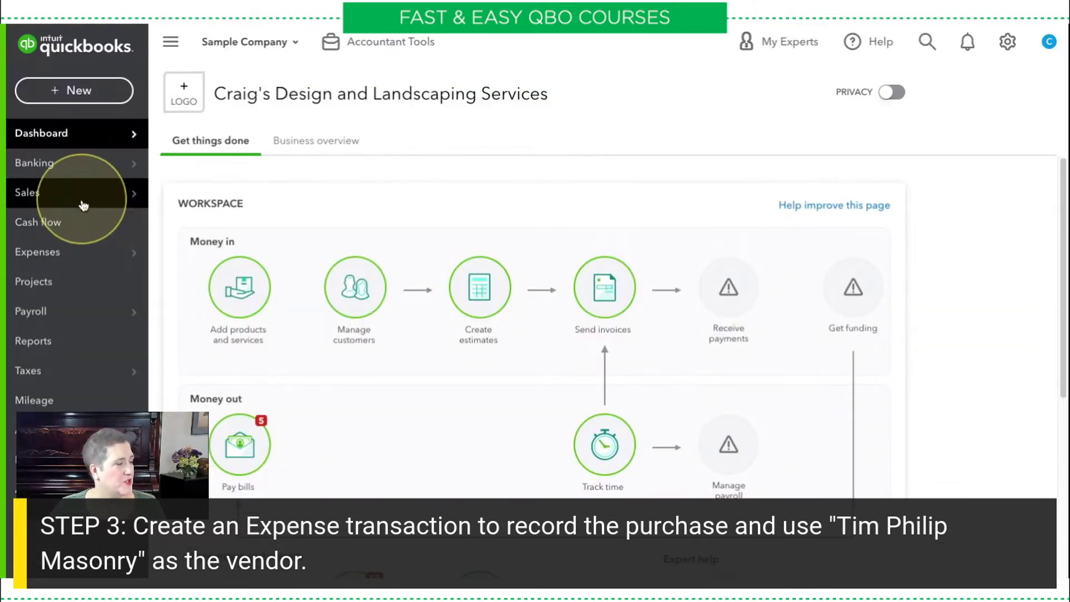
# View the Rock Fountain product's details: 275 sales price versus 125 cost.
pyautogui.moveTo(112, 201)
pyautogui.click(239, 342)
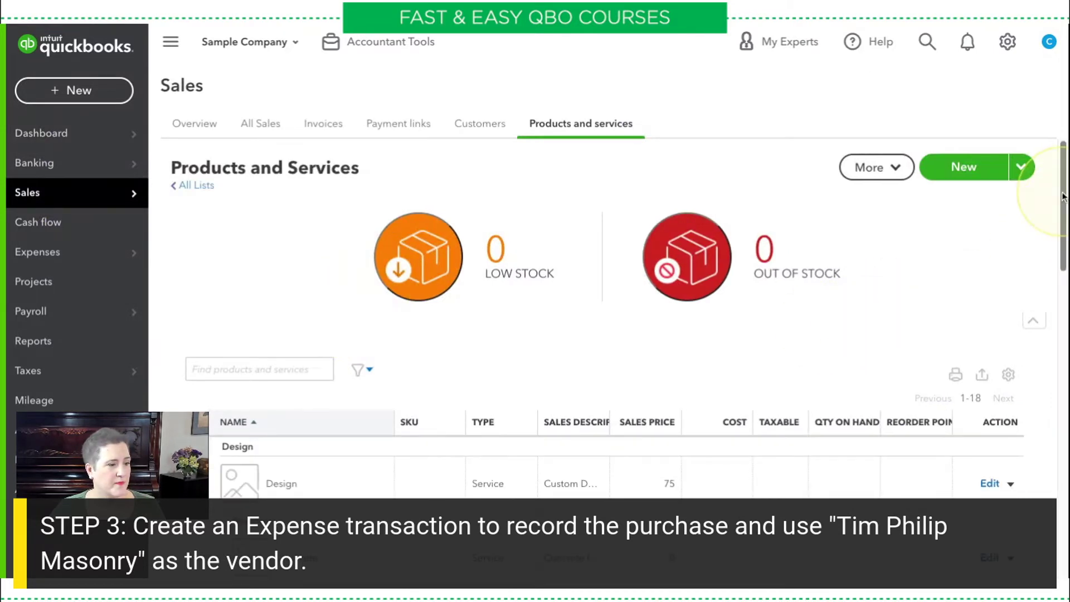
pyautogui.scroll(-5, 981, 312)
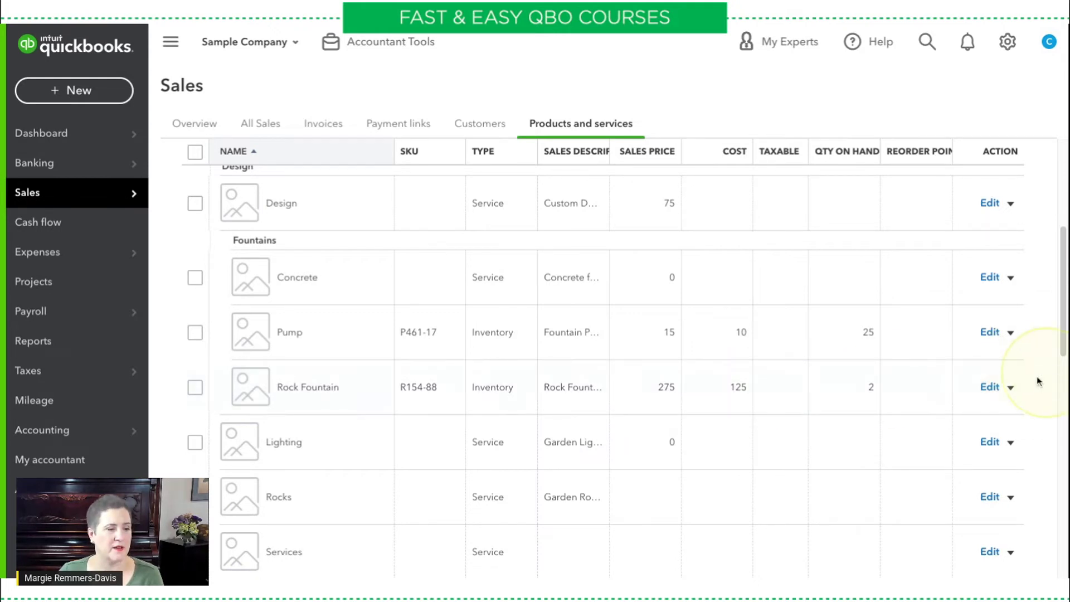
pyautogui.click(990, 388)
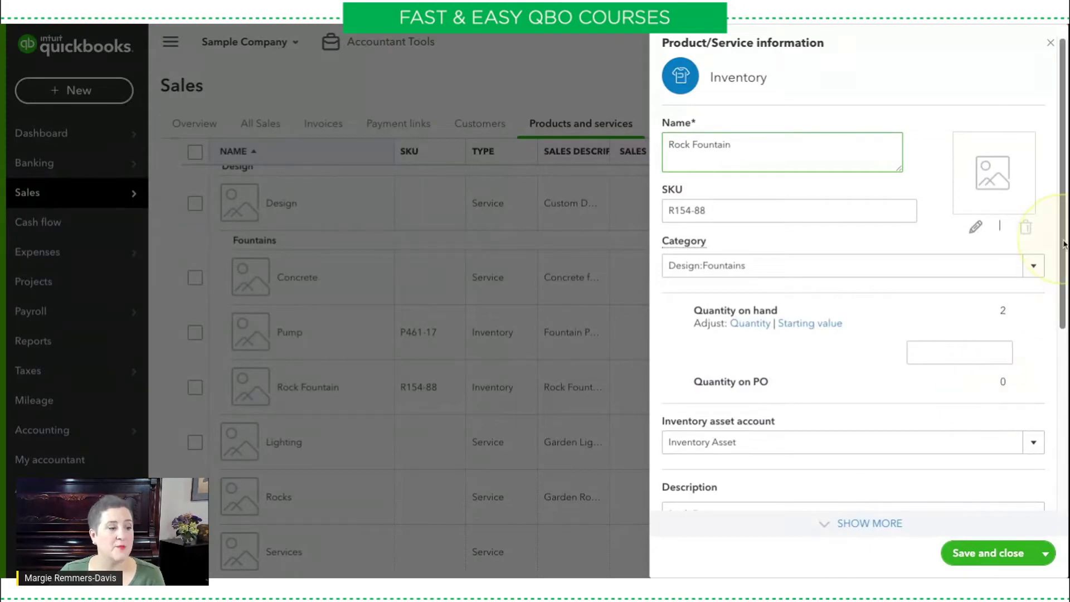
pyautogui.scroll(-5, 1065, 243)
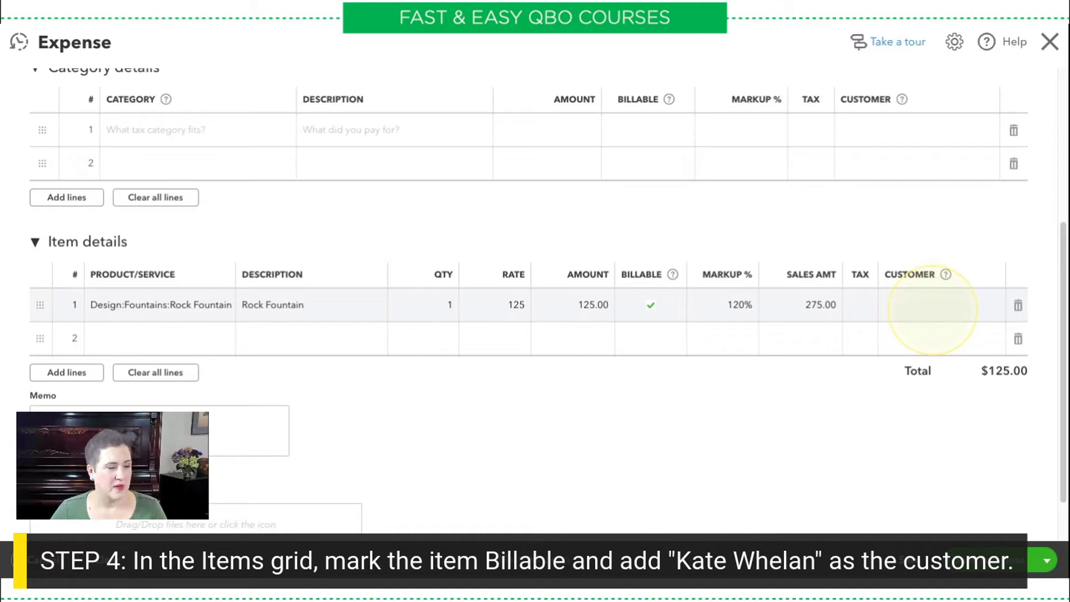
# Charge the Rock Fountain line to the customer, then collapse Item details for category line 1.
pyautogui.click(933, 310)
pyautogui.write('Kate Whelan')
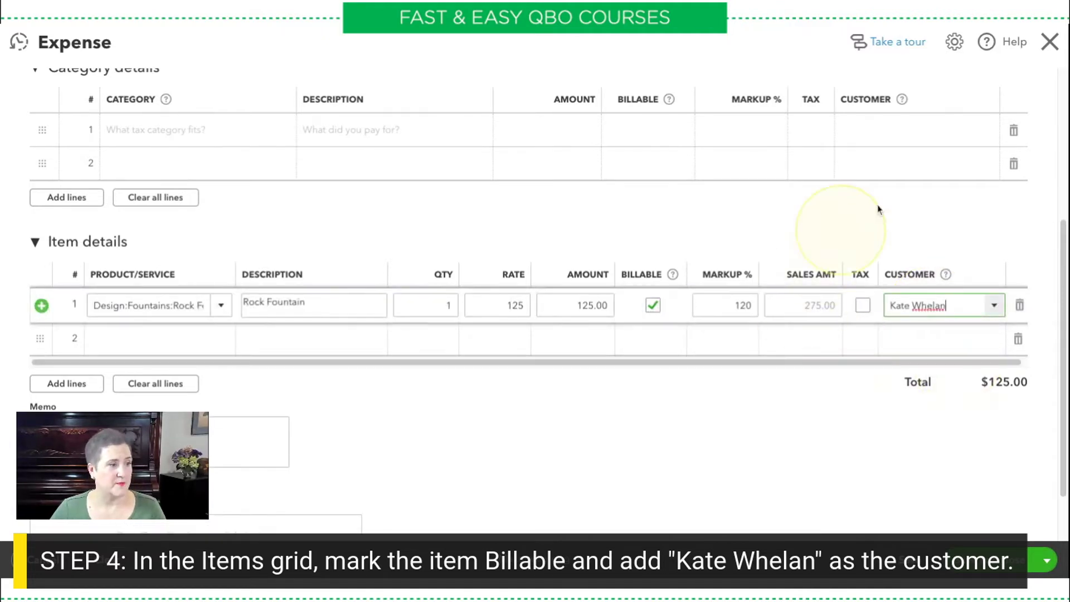
pyautogui.click(922, 242)
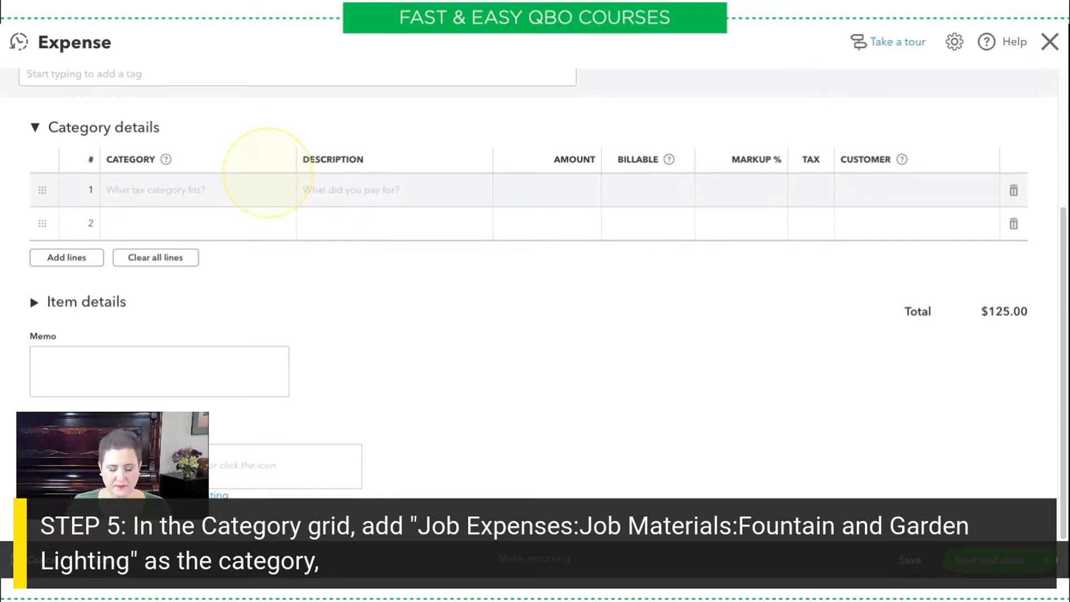
pyautogui.click(195, 189)
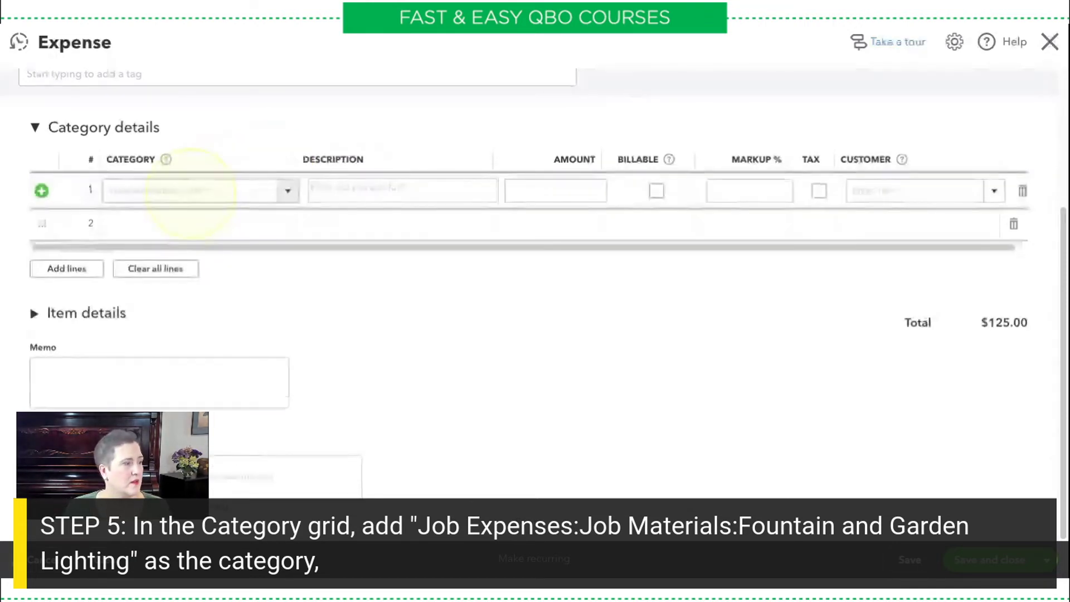
# Set category line 1 to Job Expenses:Job Materials:Fountain and Garden Lighting.
pyautogui.click(190, 191)
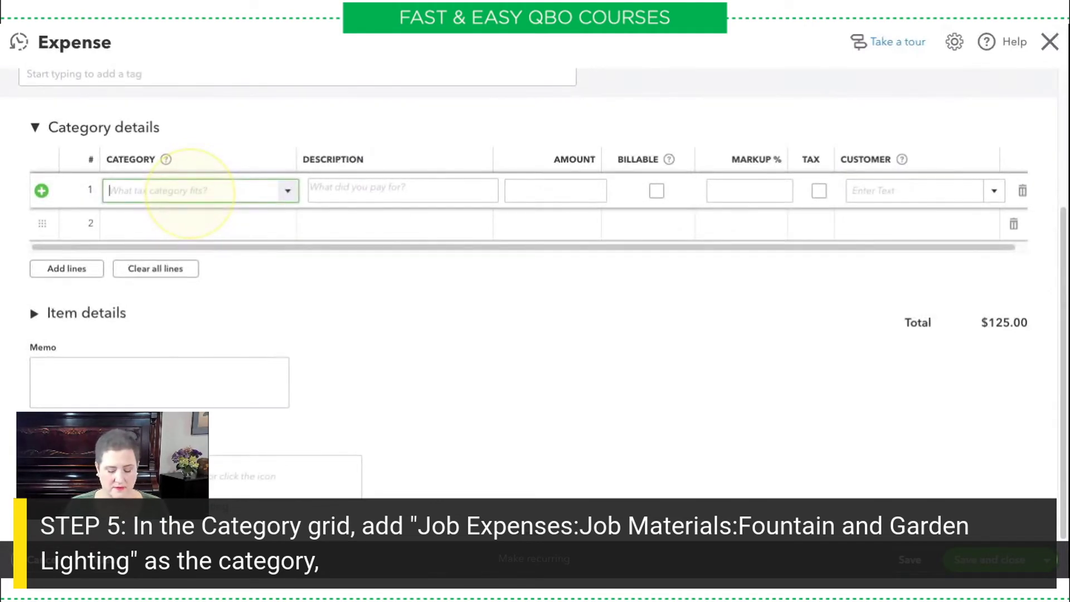
pyautogui.write('fount')
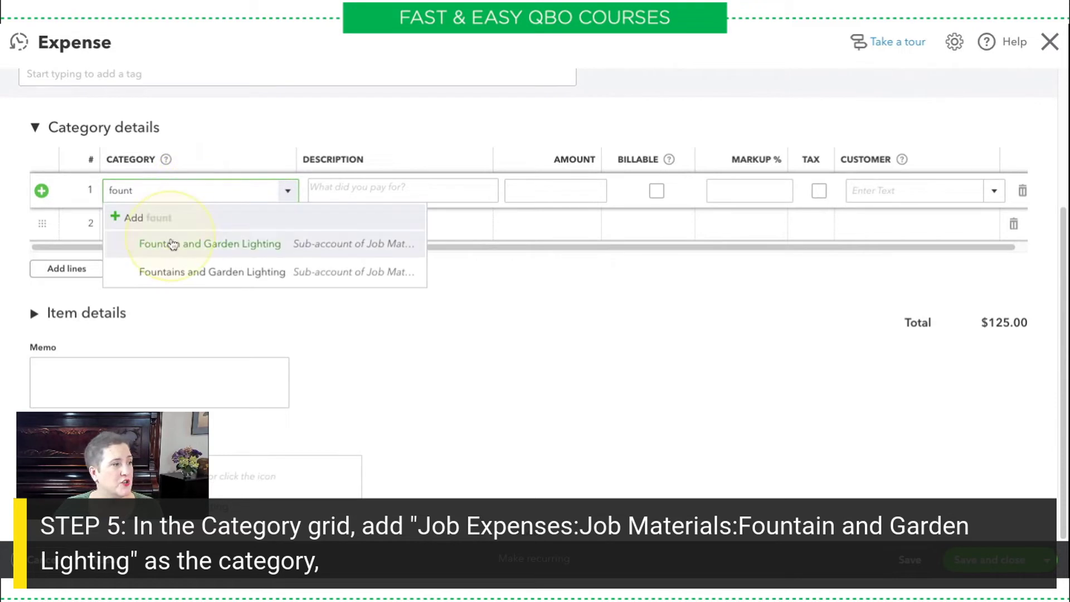
pyautogui.click(154, 190)
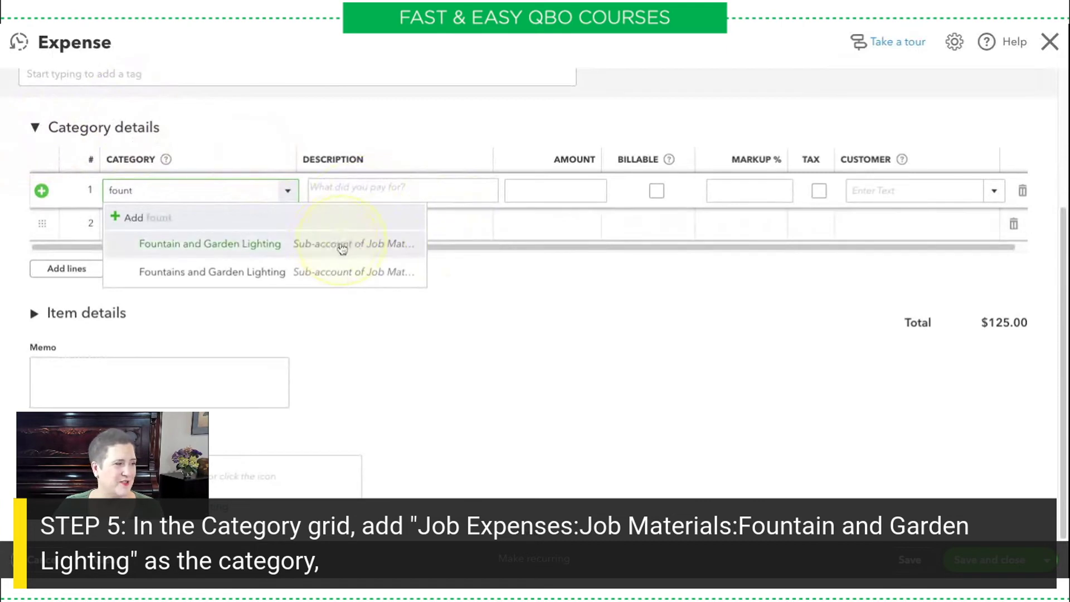
pyautogui.click(147, 245)
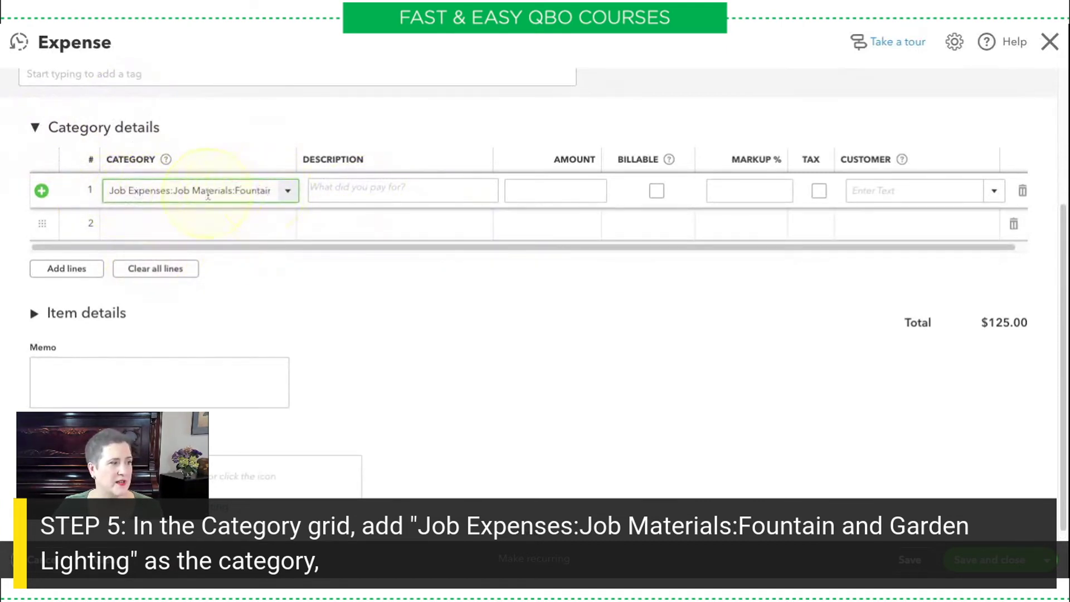
pyautogui.click(489, 193)
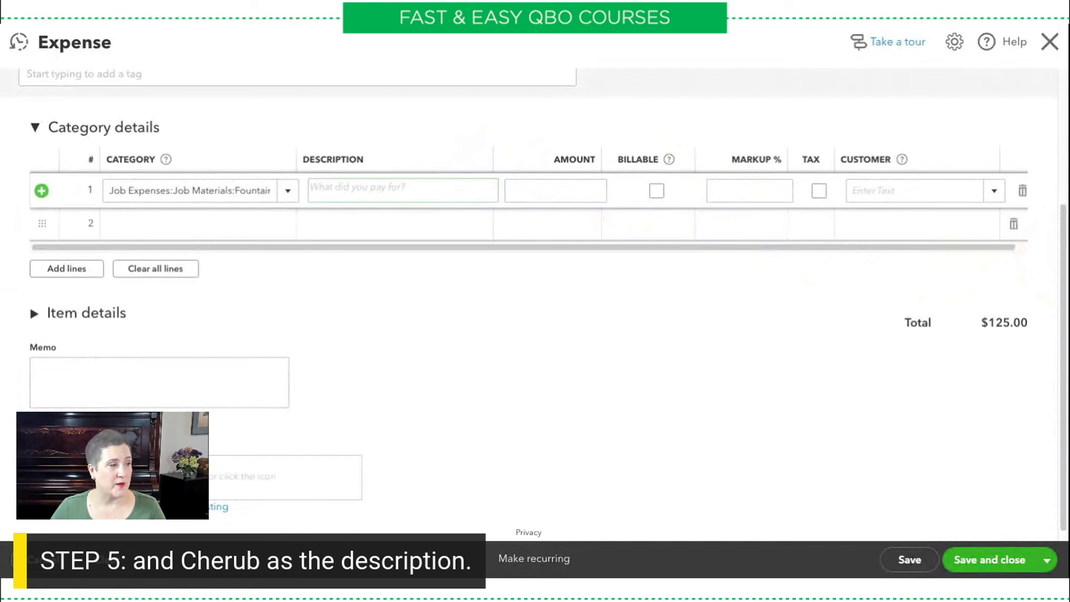
# Describe line 1 as Cherub, amount 100.00, billable with 10% markup.
pyautogui.click(401, 190)
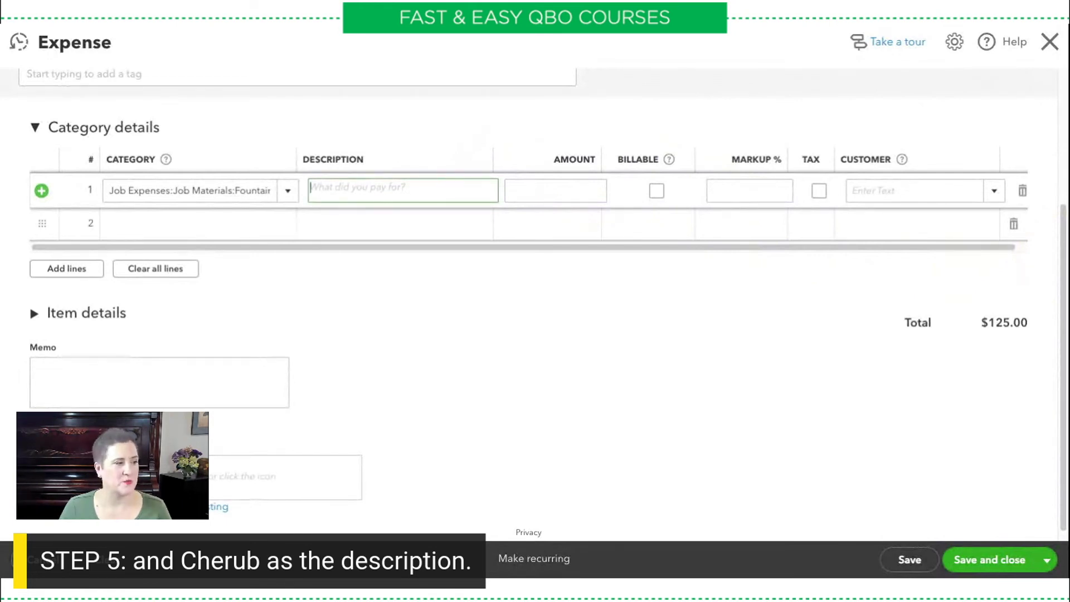
pyautogui.write('Cher')
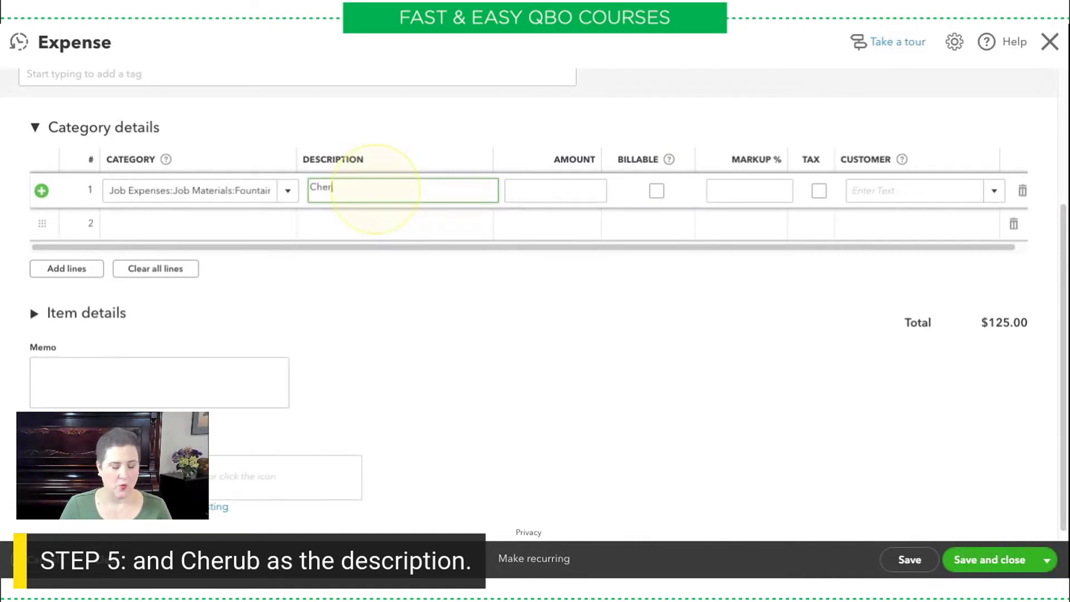
pyautogui.write('ub')
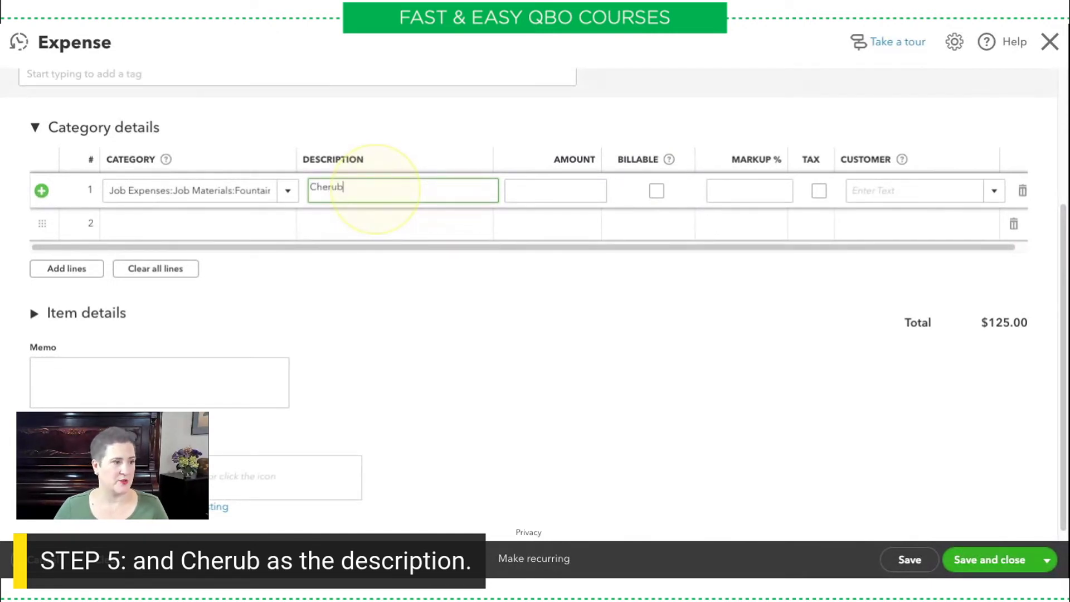
pyautogui.press('Tab')
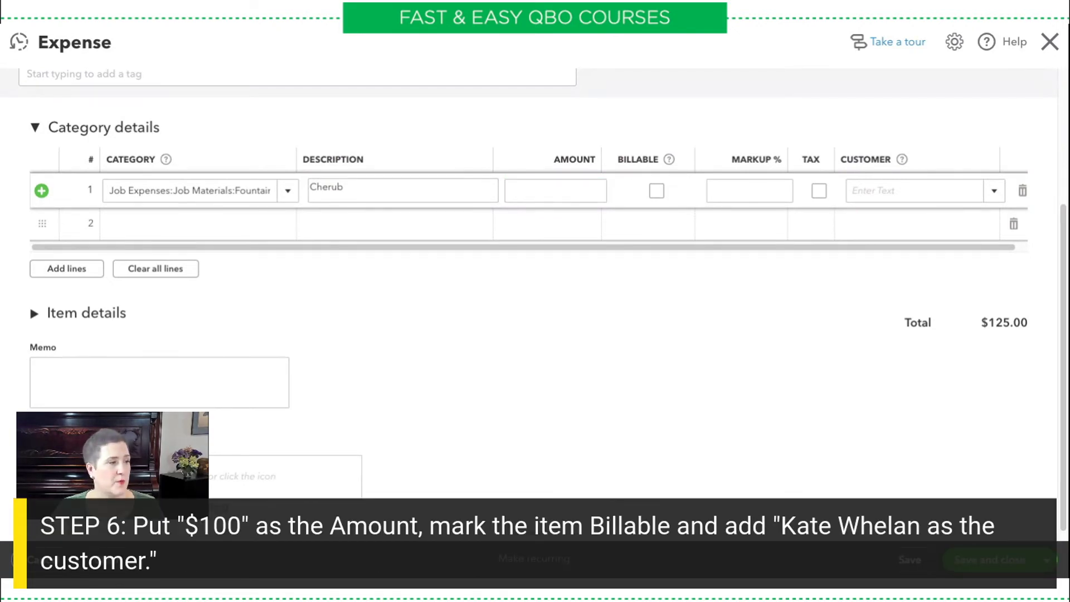
pyautogui.write('00')
pyautogui.click(660, 187)
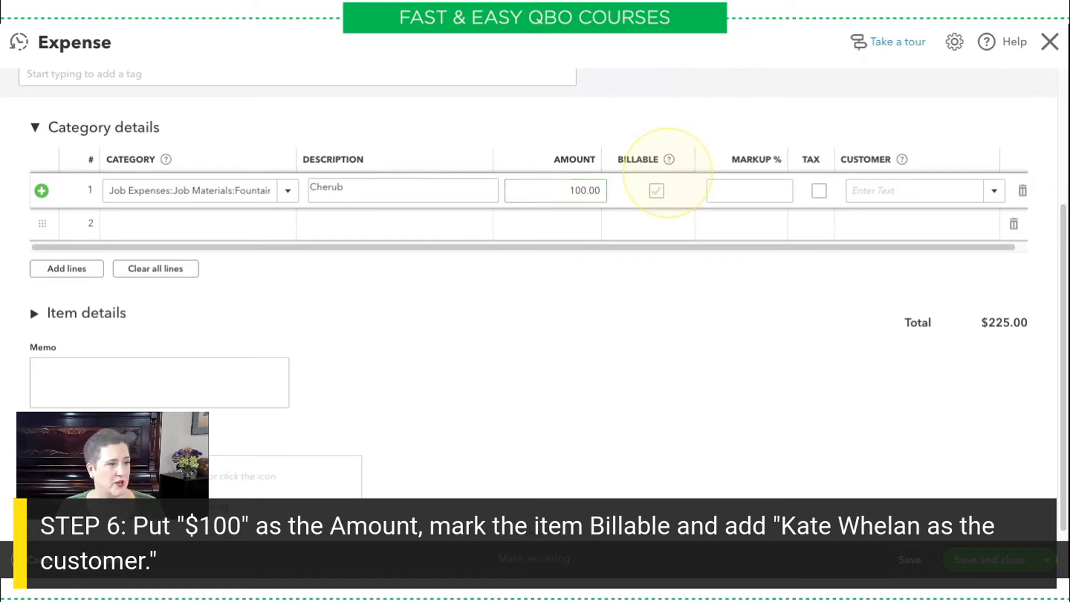
pyautogui.click(657, 191)
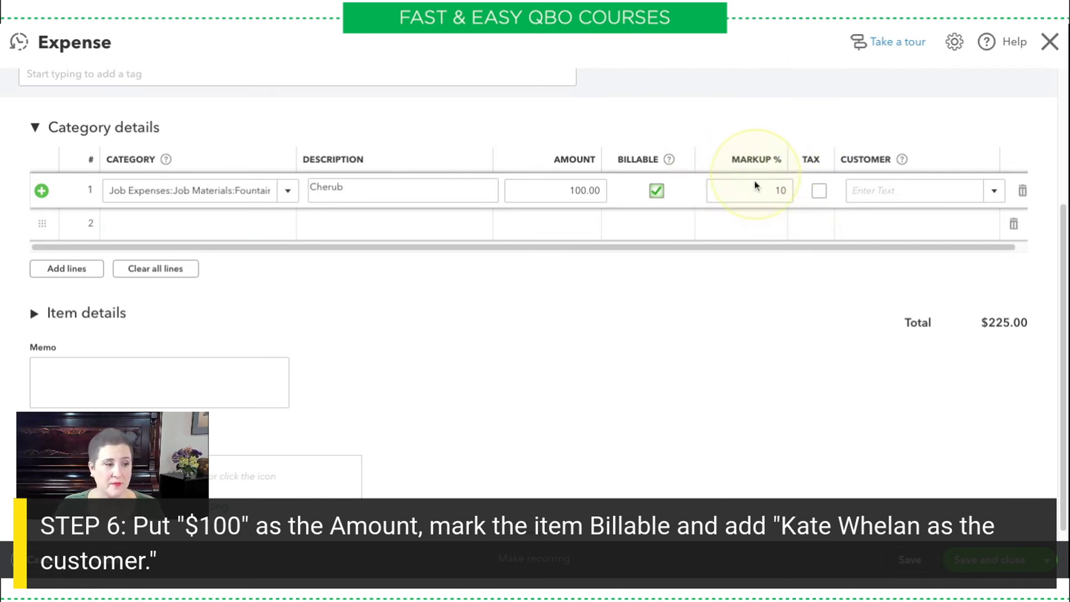
# Charge the Cherub line to the customer and save the $225.00 expense.
pyautogui.click(896, 195)
pyautogui.write('k')
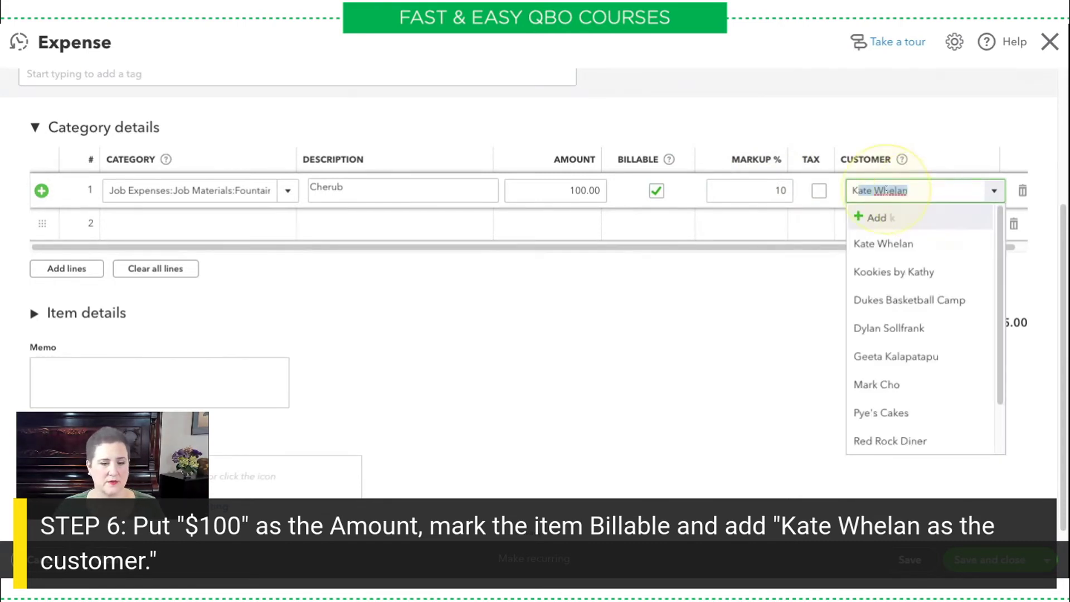
pyautogui.click(903, 244)
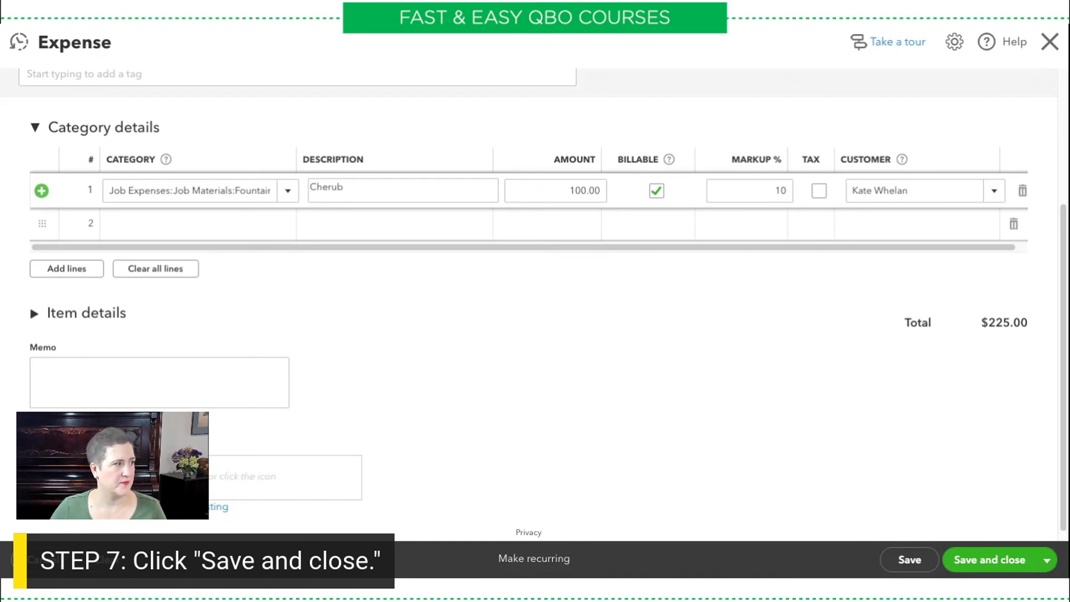
pyautogui.click(989, 560)
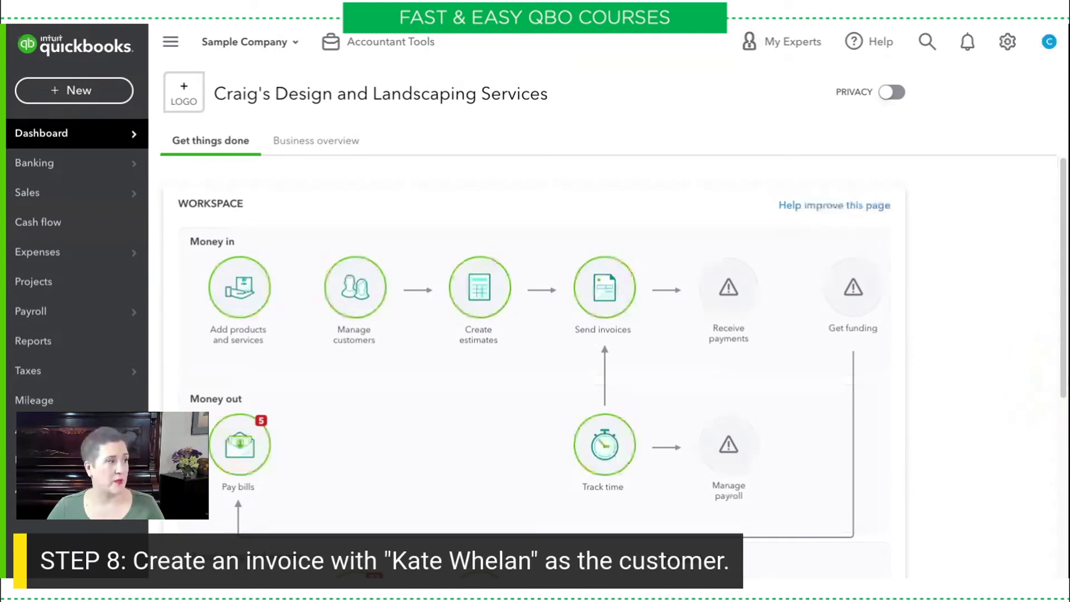
# Start a new invoice from the + New menu.
pyautogui.click(60, 98)
pyautogui.click(59, 179)
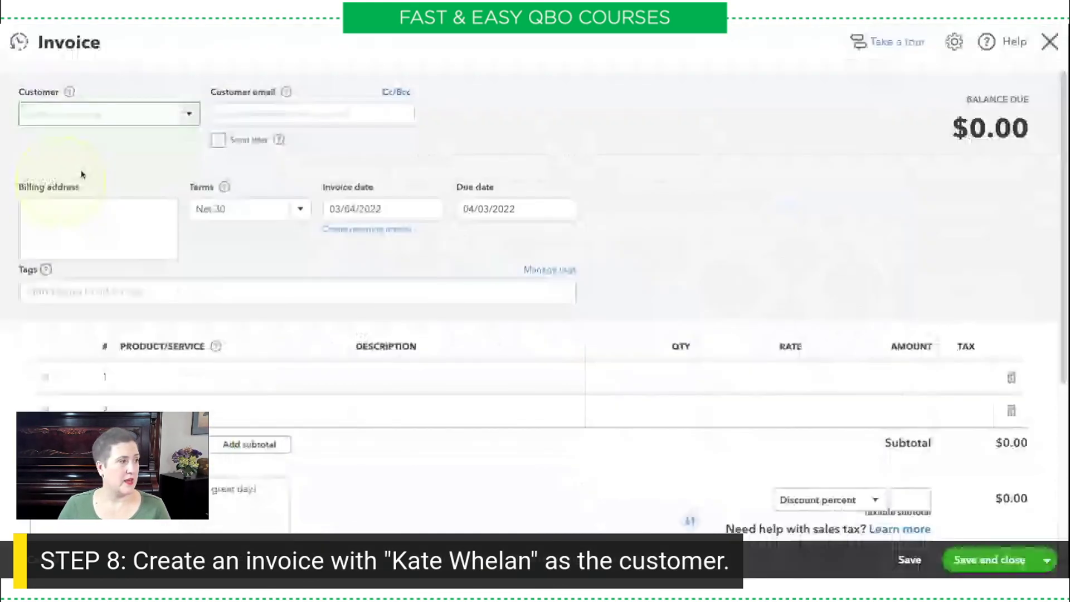
# Address the invoice to the customer and add her $275.00 and $110.00 billable expenses.
pyautogui.click(124, 113)
pyautogui.write('Kate Whelan')
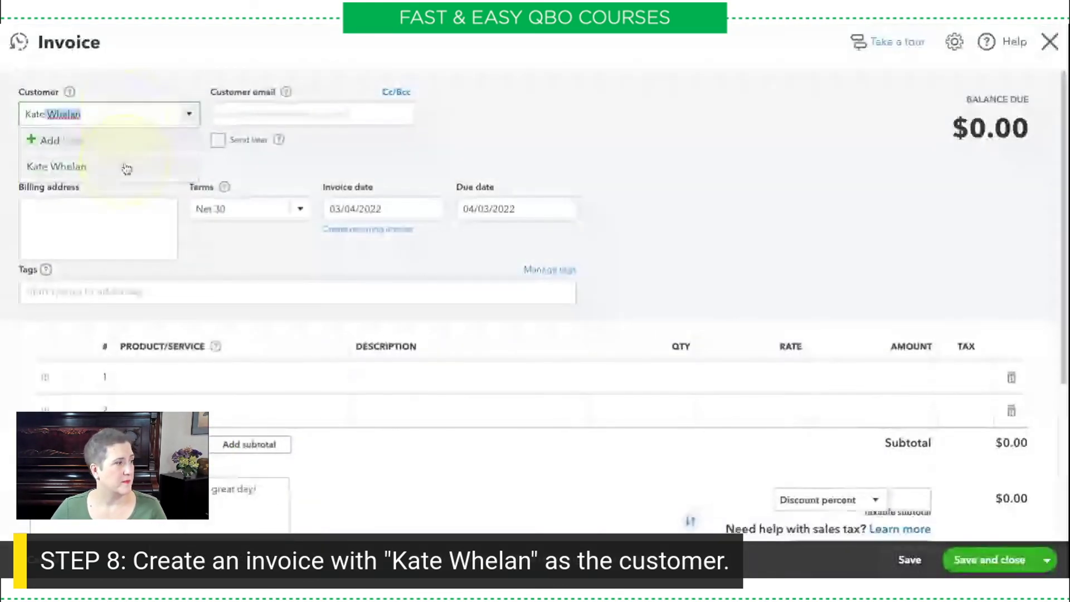
pyautogui.click(126, 166)
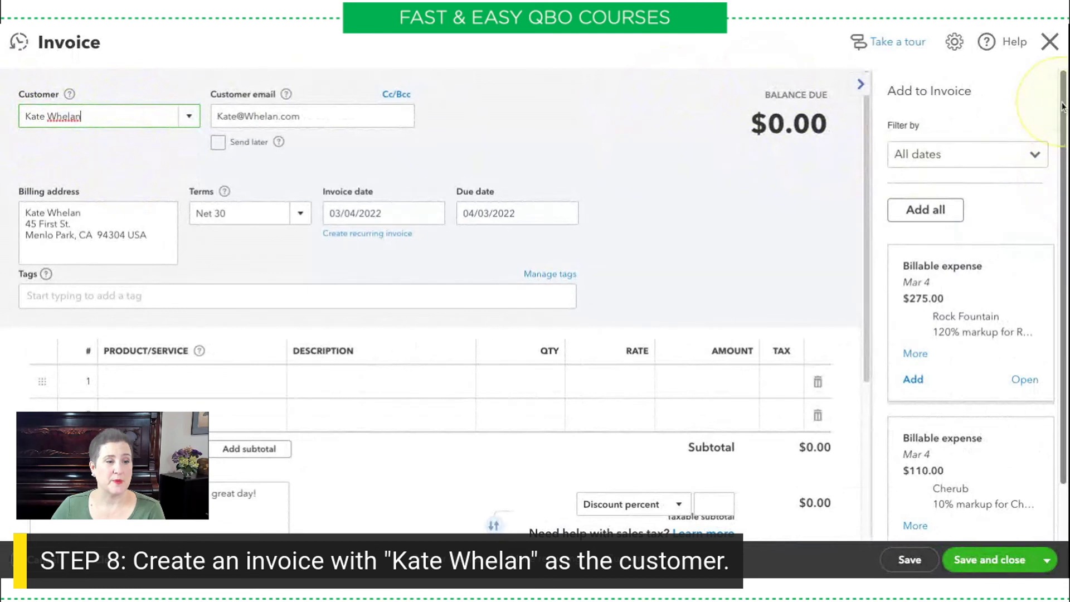
pyautogui.scroll(-2, 1062, 106)
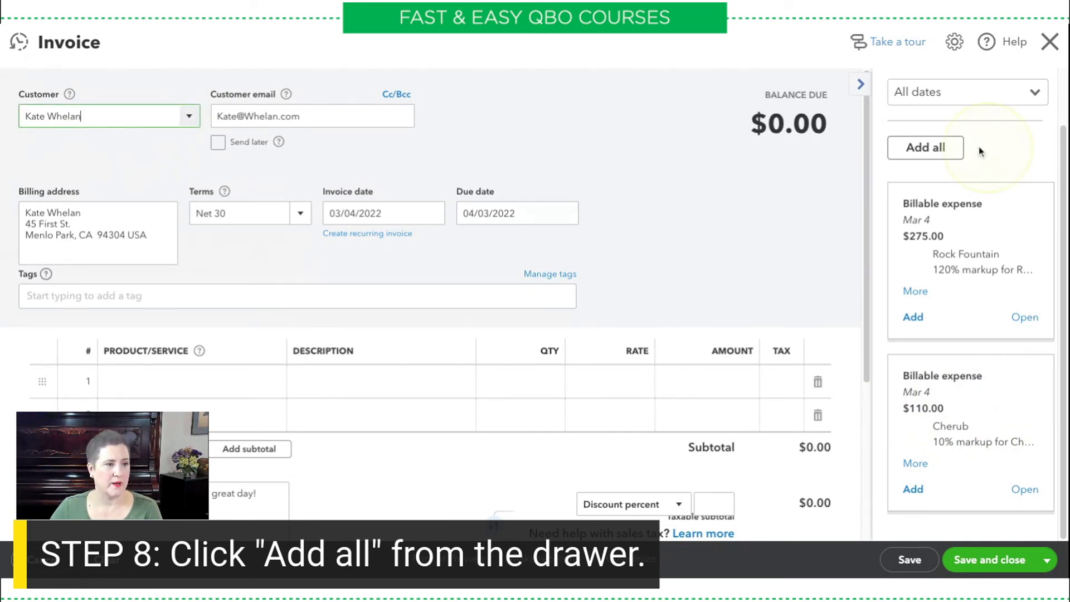
pyautogui.click(922, 150)
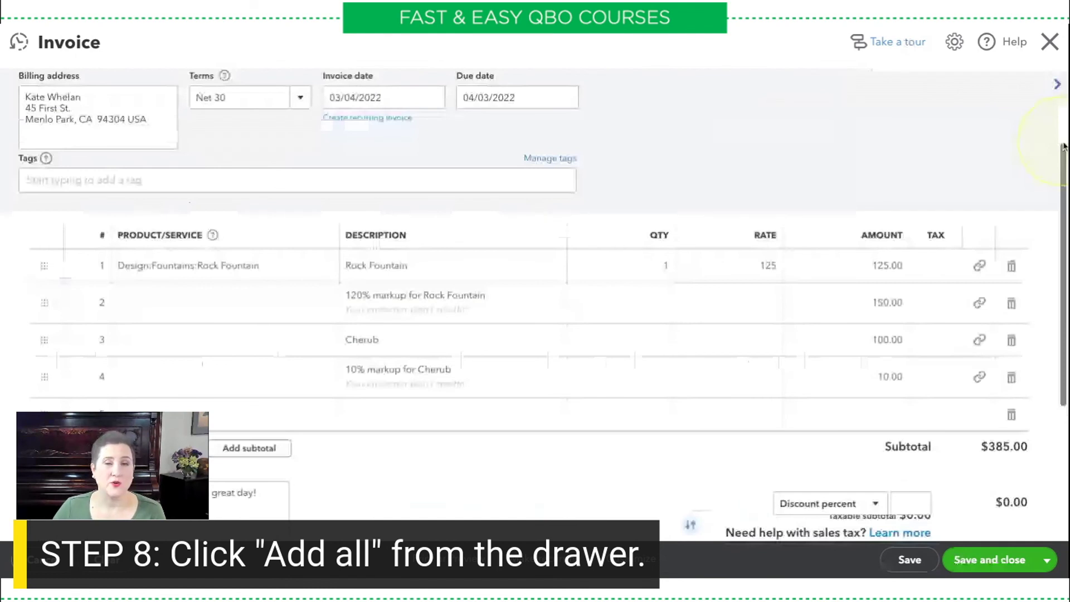
# Review the four invoice lines (125.00, 150.00, 100.00, 10.00) totalling $385.00.
pyautogui.scroll(-1, 1062, 146)
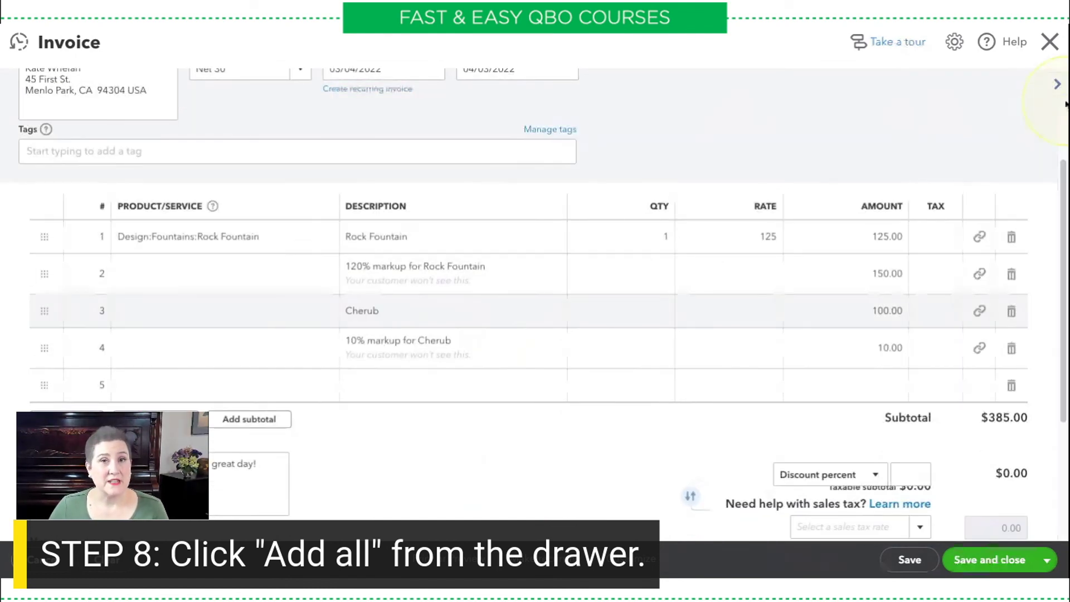